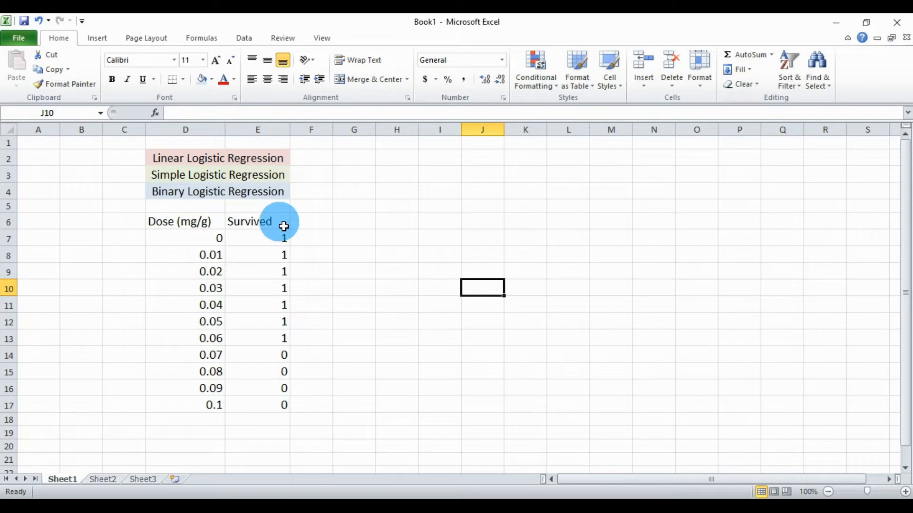
# Examine the dose and survival values listed in columns D and E of the worksheet.
pyautogui.click(180, 226)
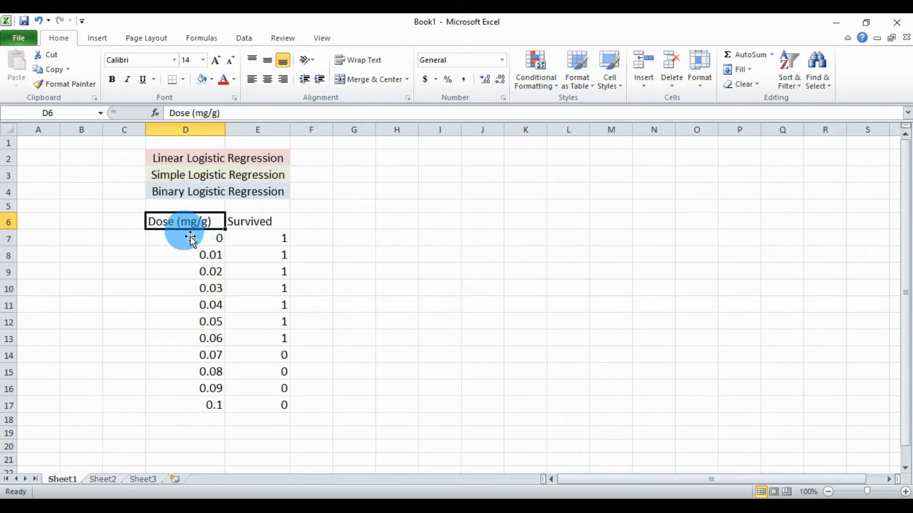
pyautogui.click(188, 239)
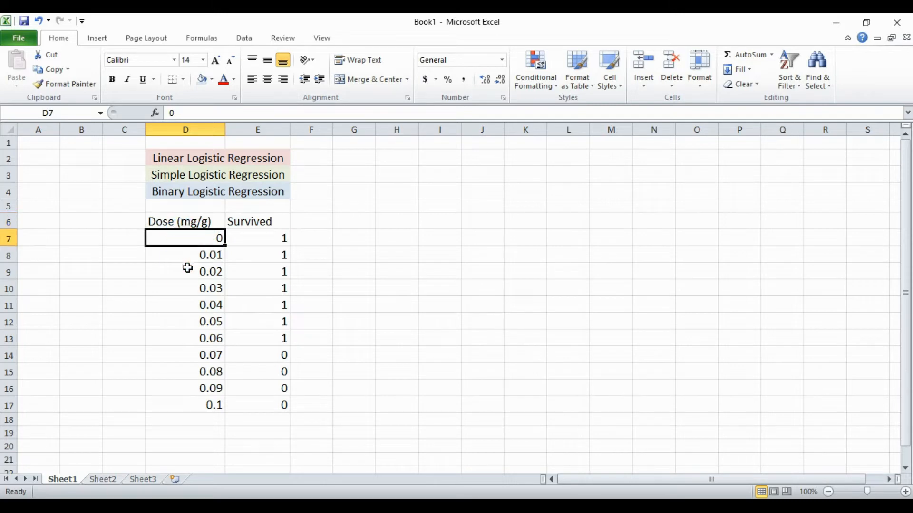
pyautogui.click(187, 259)
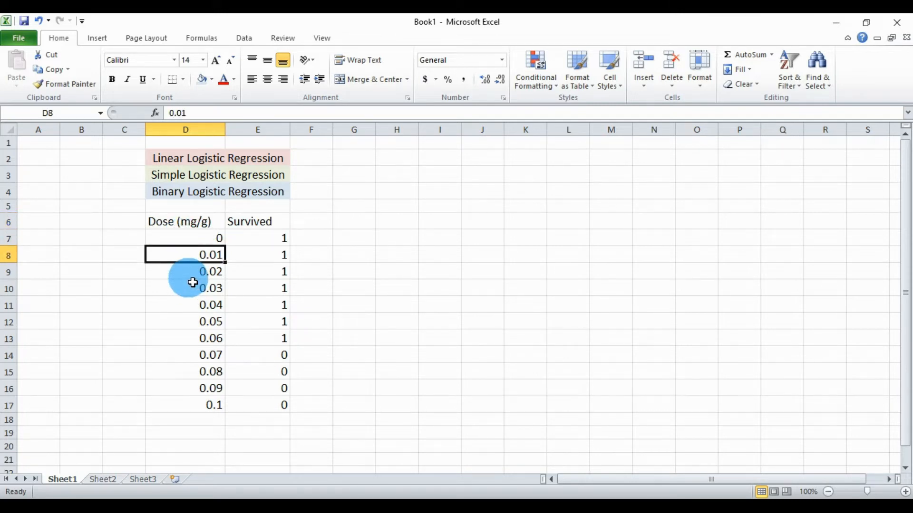
pyautogui.click(193, 278)
pyautogui.click(203, 413)
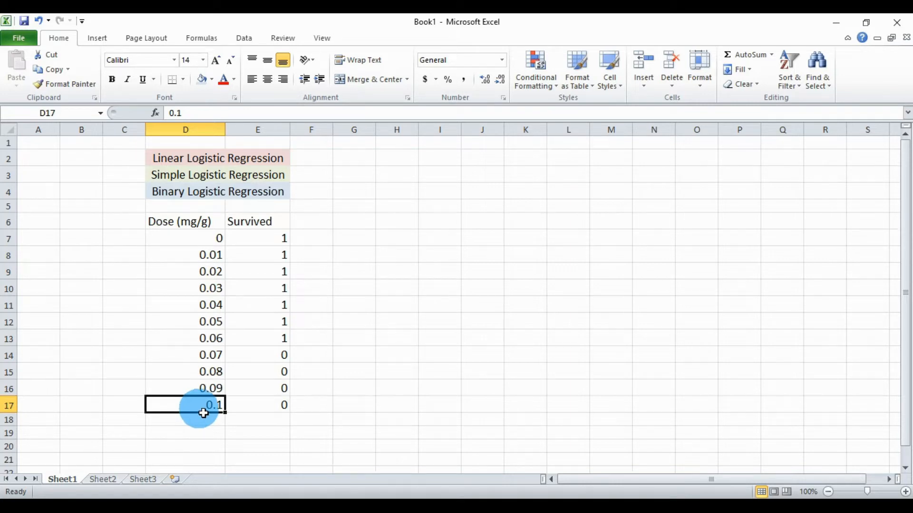
pyautogui.moveTo(307, 221); pyautogui.dragTo(304, 296)
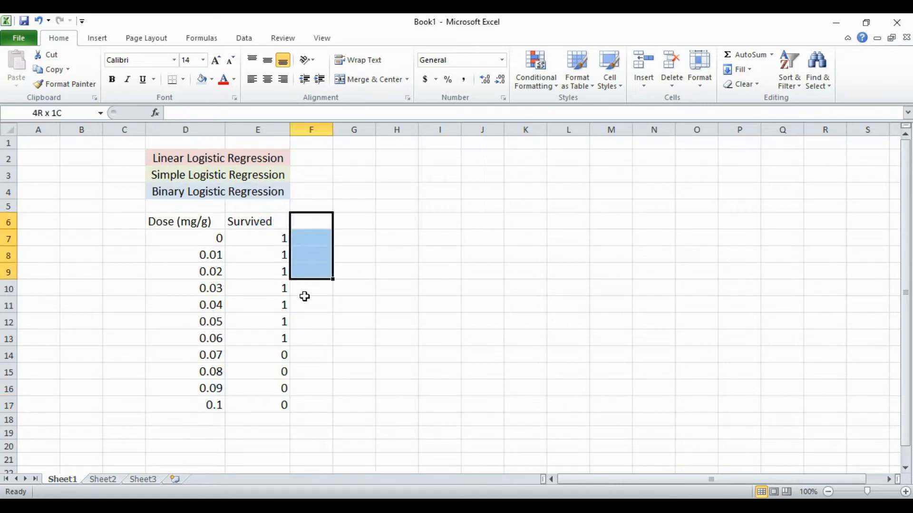
pyautogui.click(250, 255)
pyautogui.click(280, 362)
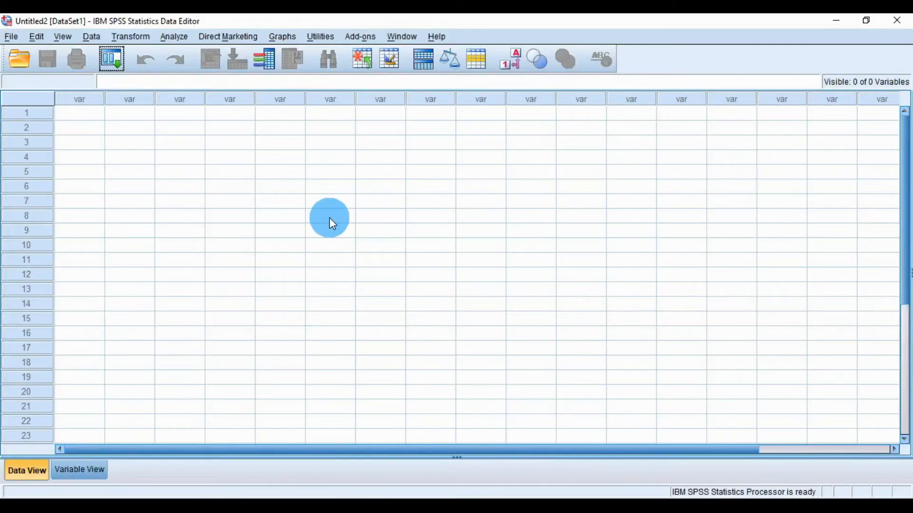
# Switch to SPSS and define two variables named Dose and Survived in the variable definitions.
pyautogui.click(84, 470)
pyautogui.click(90, 101)
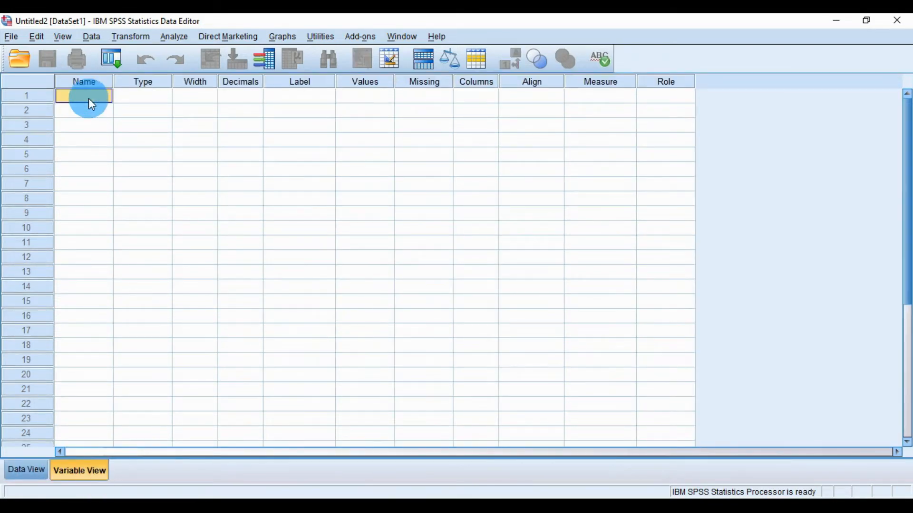
pyautogui.write('Dose')
pyautogui.click(100, 112)
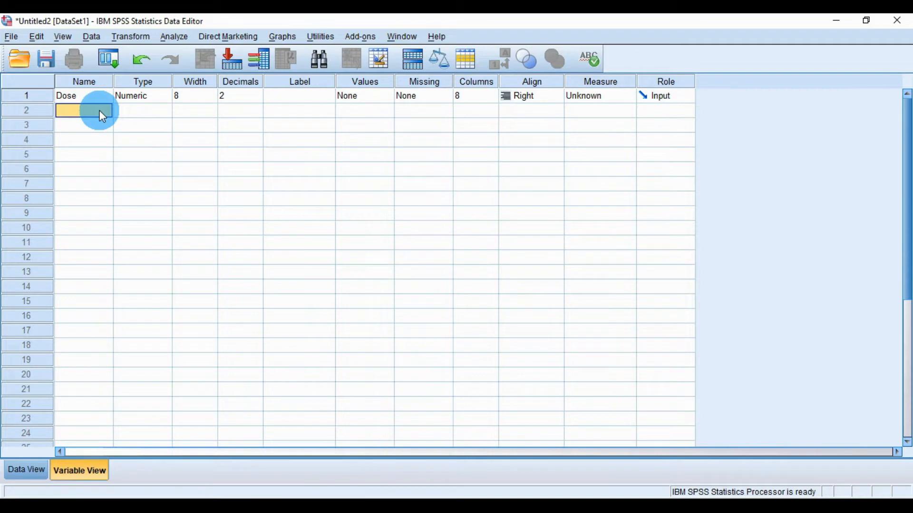
pyautogui.write('Survived')
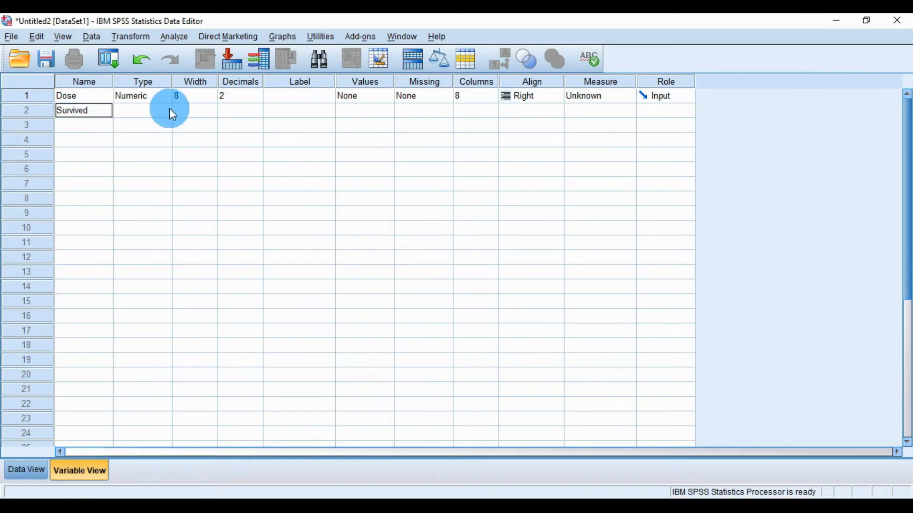
# Add a value label to the Survived variable so that 1 stands for Alive.
pyautogui.click(374, 111)
pyautogui.click(387, 113)
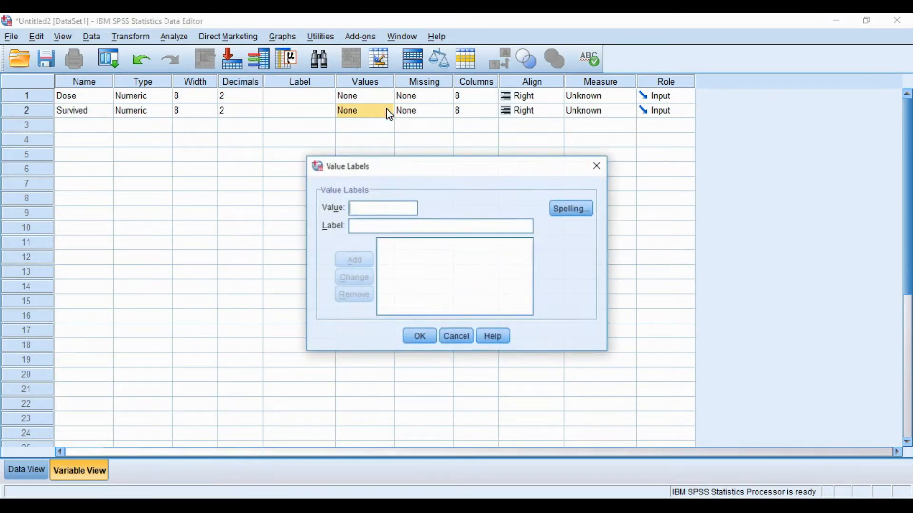
pyautogui.moveTo(390, 170); pyautogui.dragTo(355, 208)
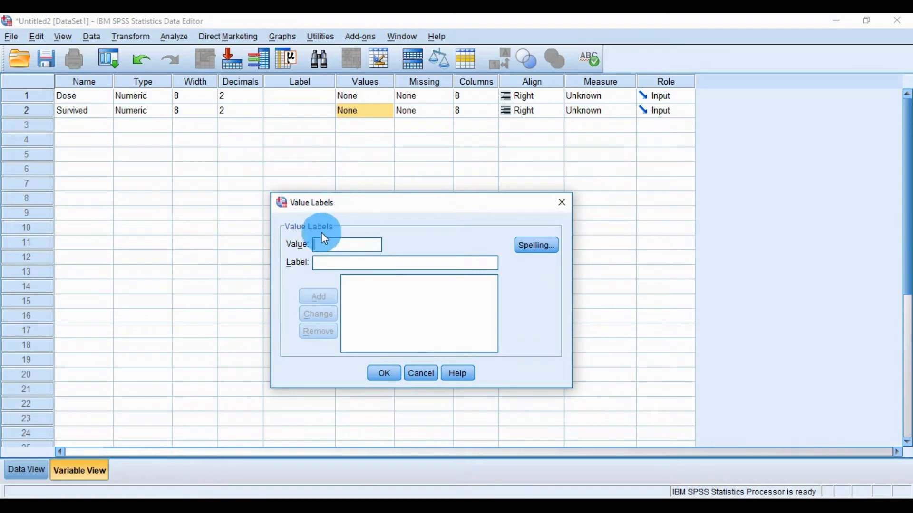
pyautogui.click(342, 251)
pyautogui.write('1')
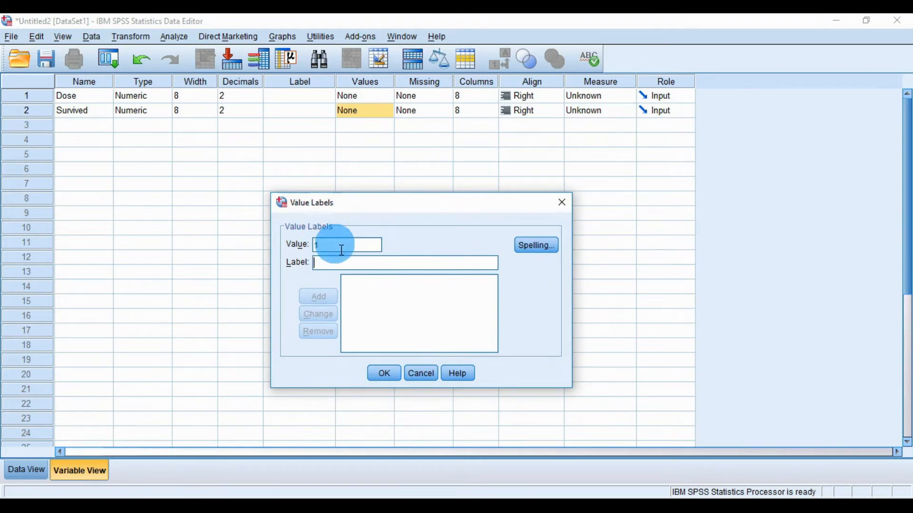
pyautogui.write('Al')
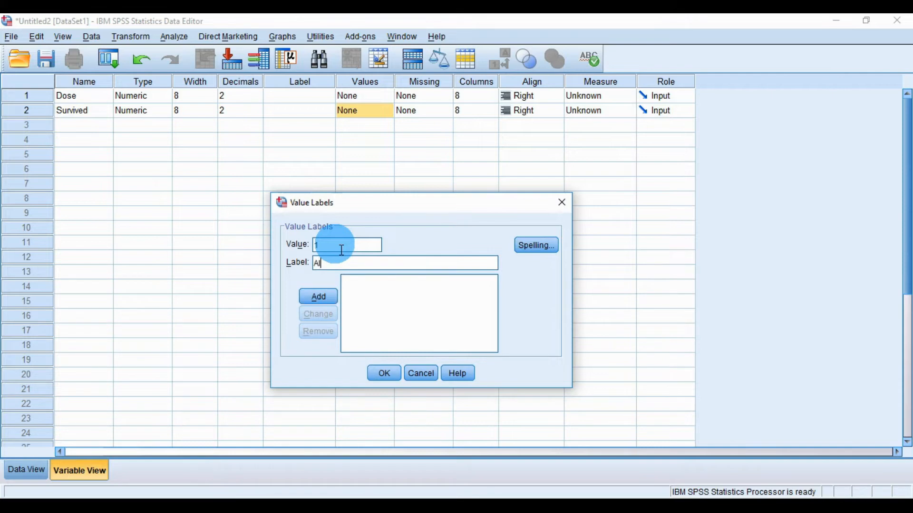
pyautogui.write('ive')
pyautogui.click(317, 295)
# Add the value label Dead for 0 to the Survived variable and apply the value labels.
pyautogui.click(334, 244)
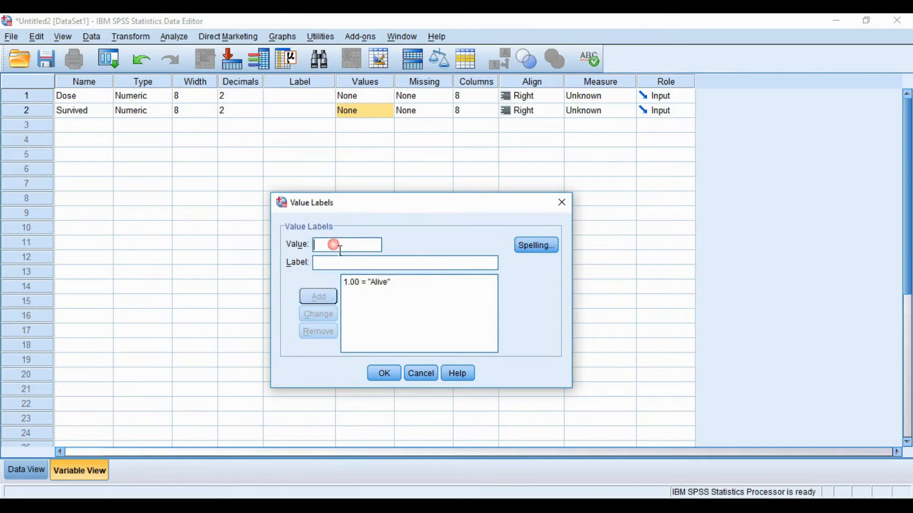
pyautogui.write('0')
pyautogui.press('Tab')
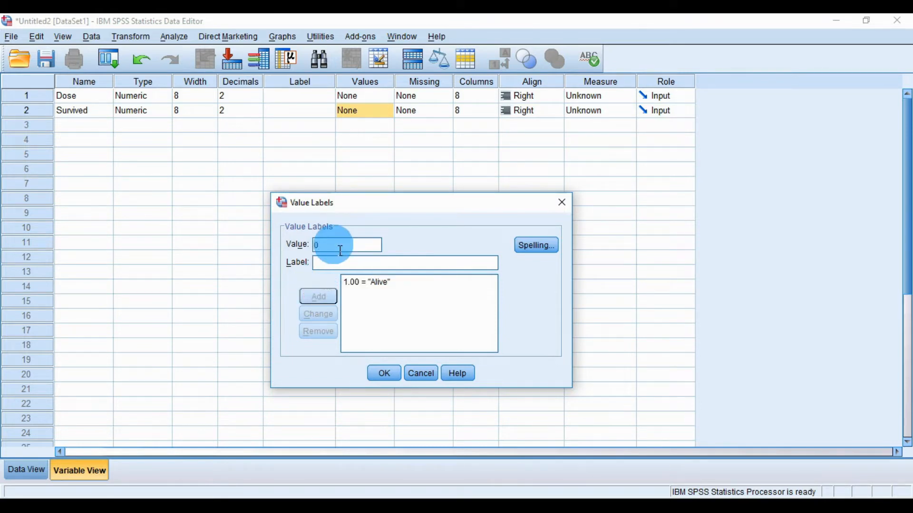
pyautogui.write('Dea')
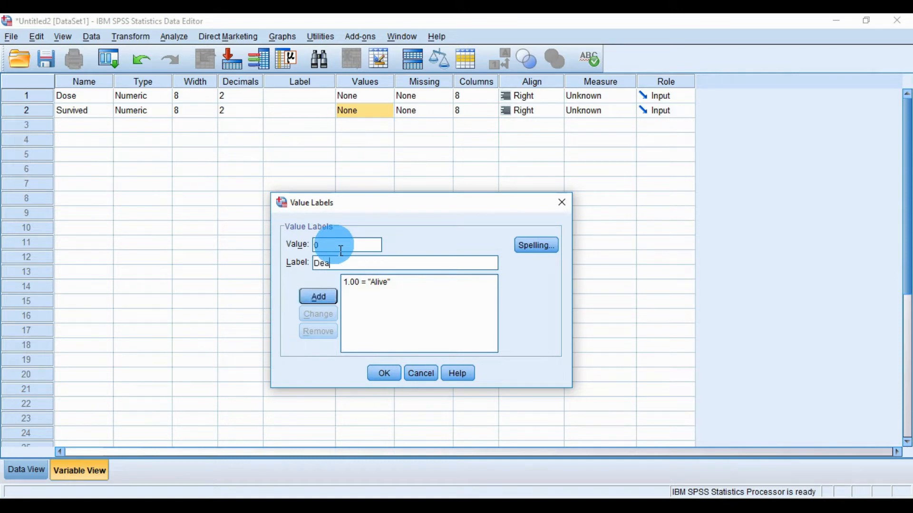
pyautogui.write('d')
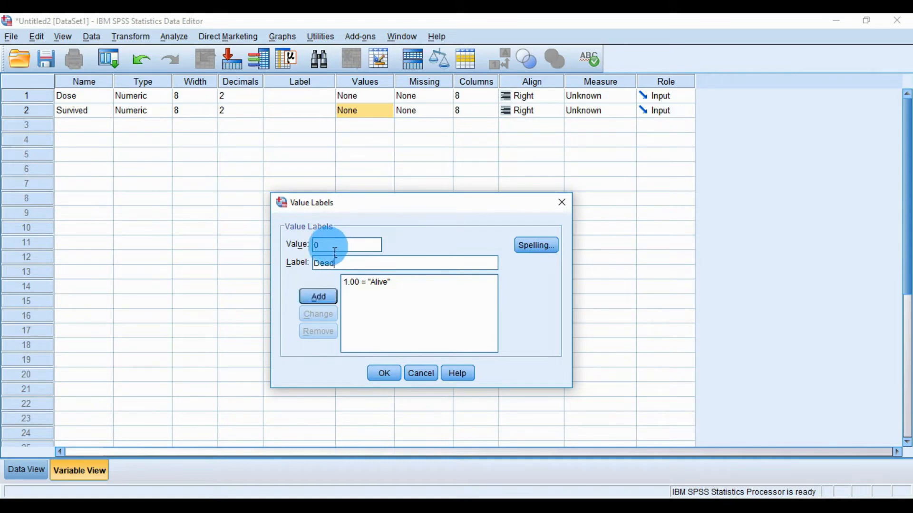
pyautogui.click(329, 298)
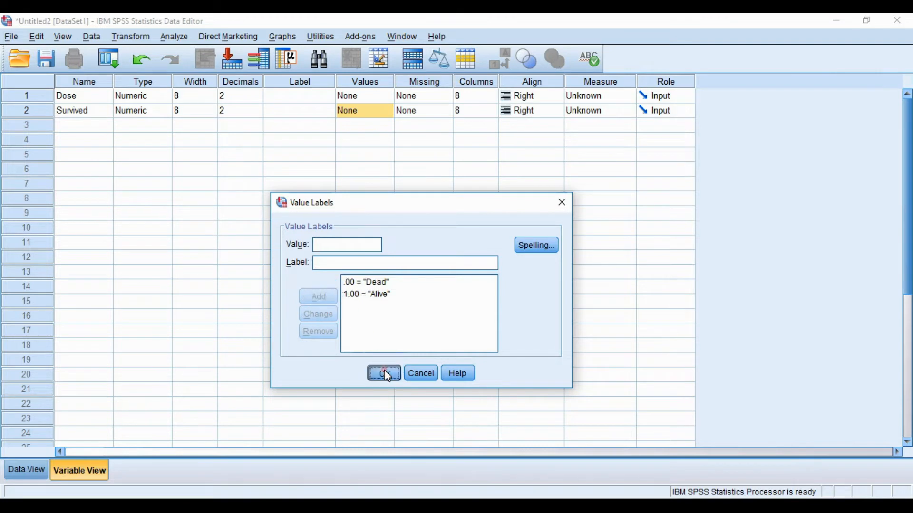
pyautogui.click(383, 372)
# Copy the dose and survival values in D7:E17 from Excel and paste them into the SPSS data grid from row 1 of Dose.
pyautogui.click(17, 469)
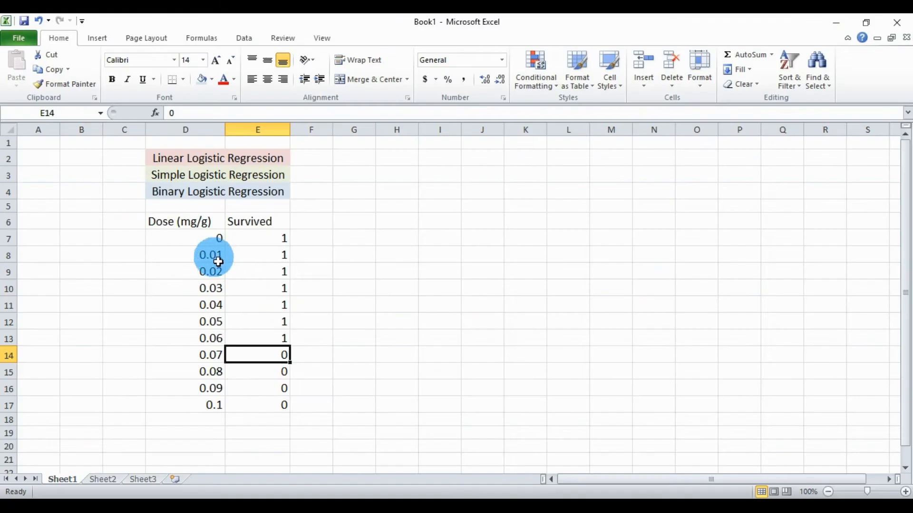
pyautogui.moveTo(209, 238); pyautogui.dragTo(276, 403)
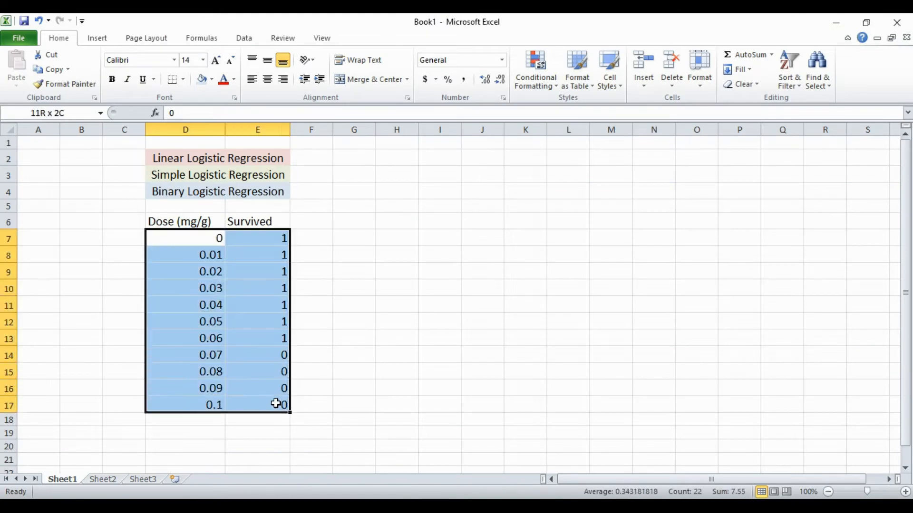
pyautogui.rightClick(215, 332)
pyautogui.click(247, 118)
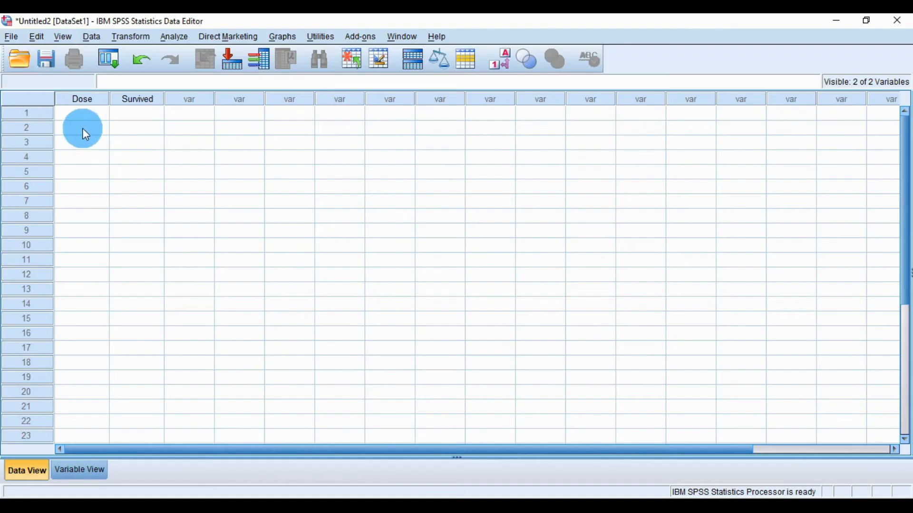
pyautogui.click(82, 114)
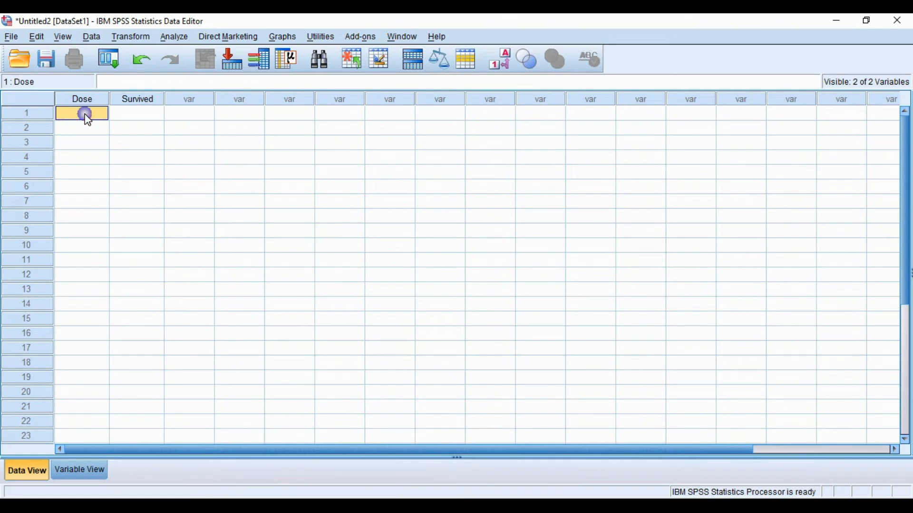
pyautogui.rightClick(84, 114)
pyautogui.click(122, 161)
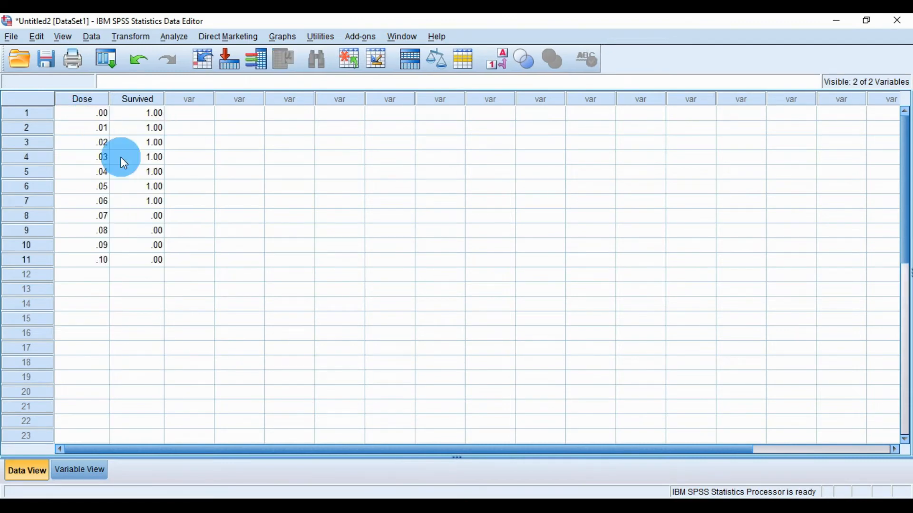
pyautogui.moveTo(75, 116); pyautogui.dragTo(143, 260)
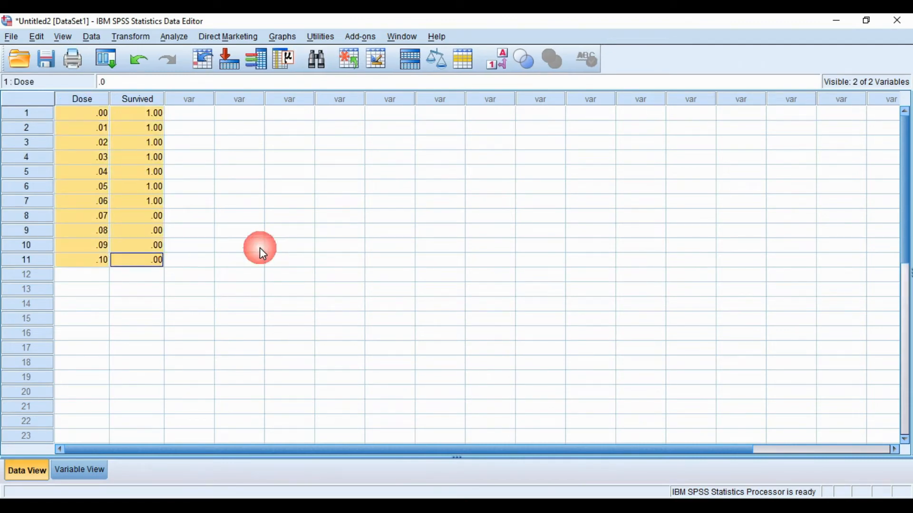
pyautogui.click(259, 247)
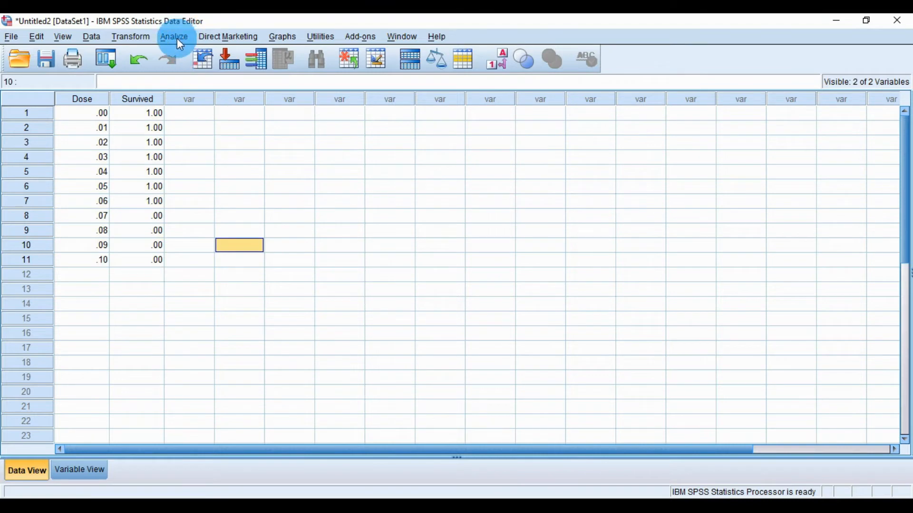
# Display the Survived column as value labels in the data grid, and switch it back to numeric codes.
pyautogui.click(298, 174)
pyautogui.click(151, 109)
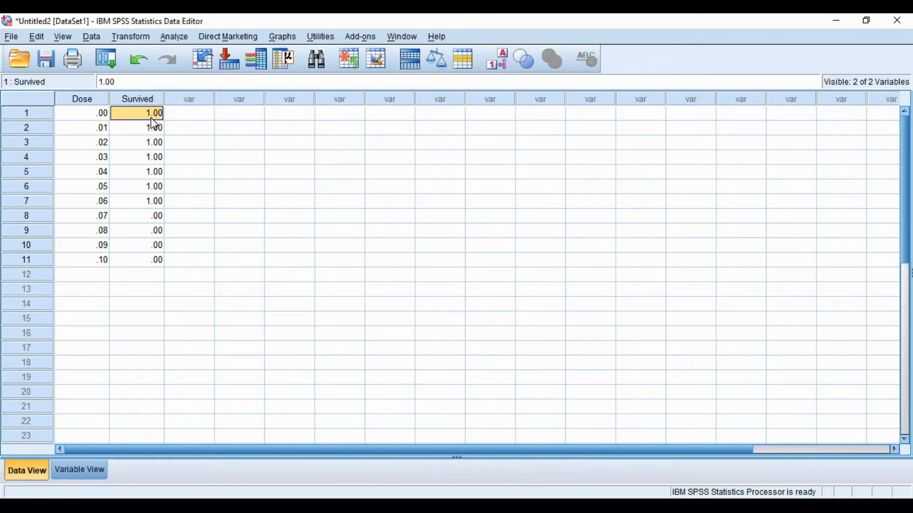
pyautogui.click(241, 174)
pyautogui.click(504, 66)
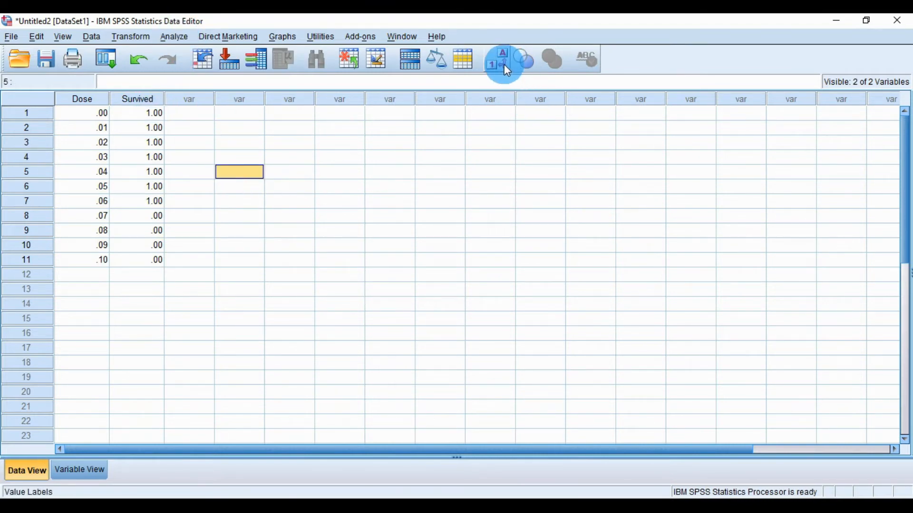
pyautogui.click(504, 64)
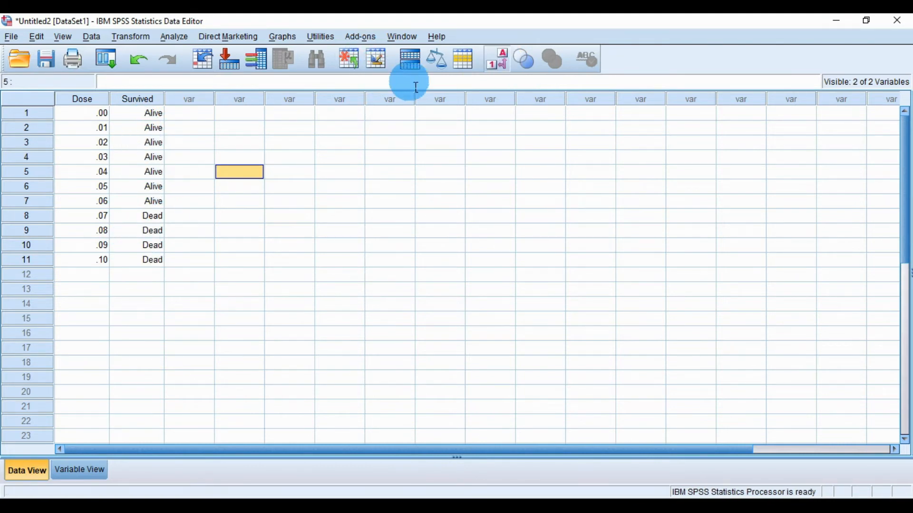
pyautogui.click(499, 61)
# Set up a Binary Logistic regression with Survived as the dependent variable and Dose as the covariate.
pyautogui.click(177, 42)
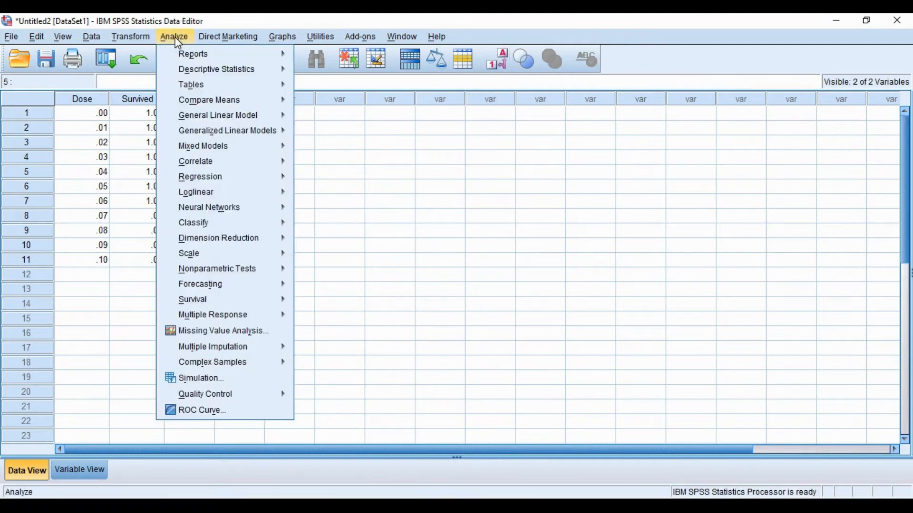
pyautogui.moveTo(202, 179)
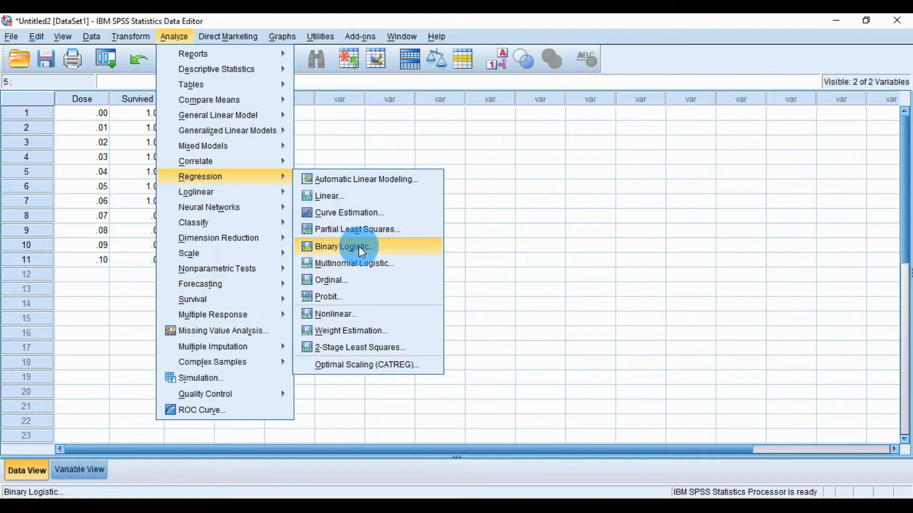
pyautogui.click(370, 251)
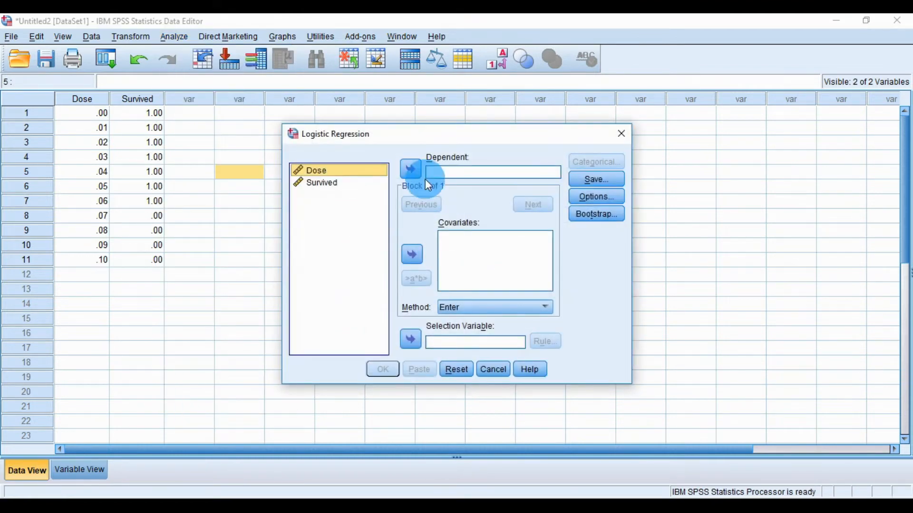
pyautogui.moveTo(421, 136); pyautogui.dragTo(376, 143)
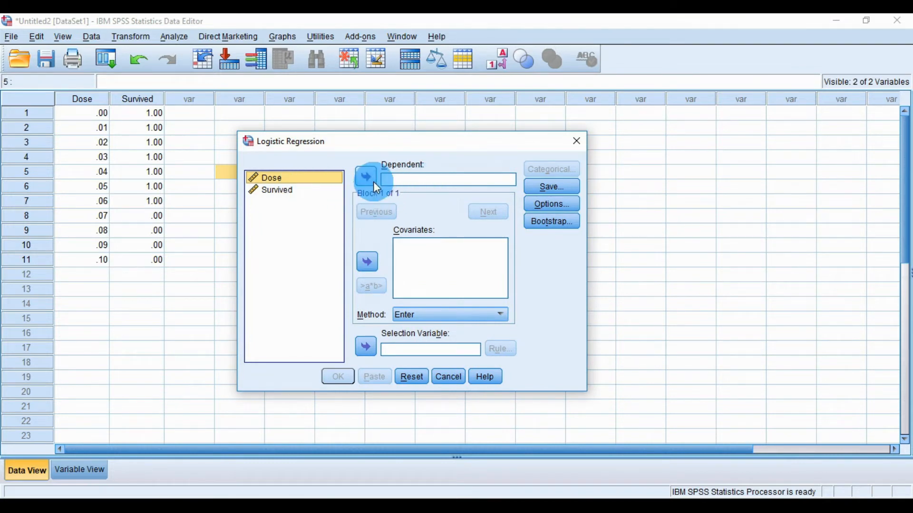
pyautogui.click(283, 190)
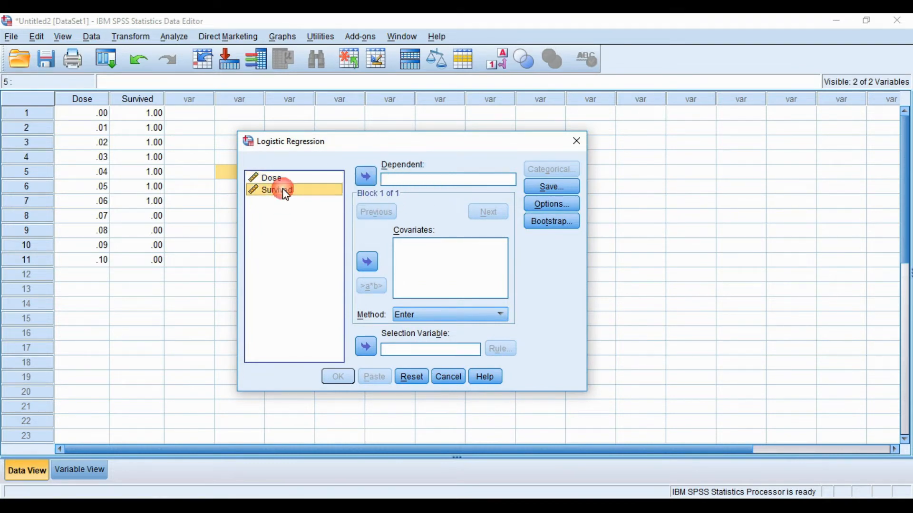
pyautogui.click(367, 178)
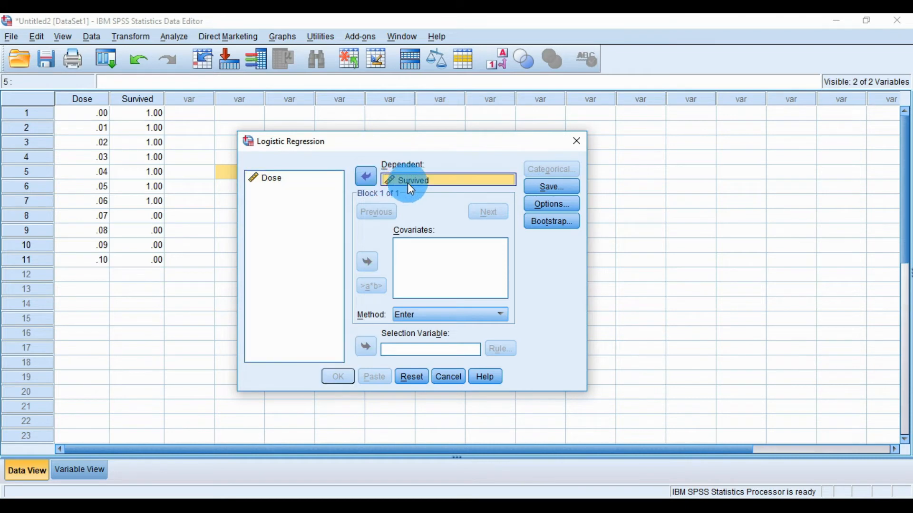
pyautogui.click(282, 184)
pyautogui.click(367, 262)
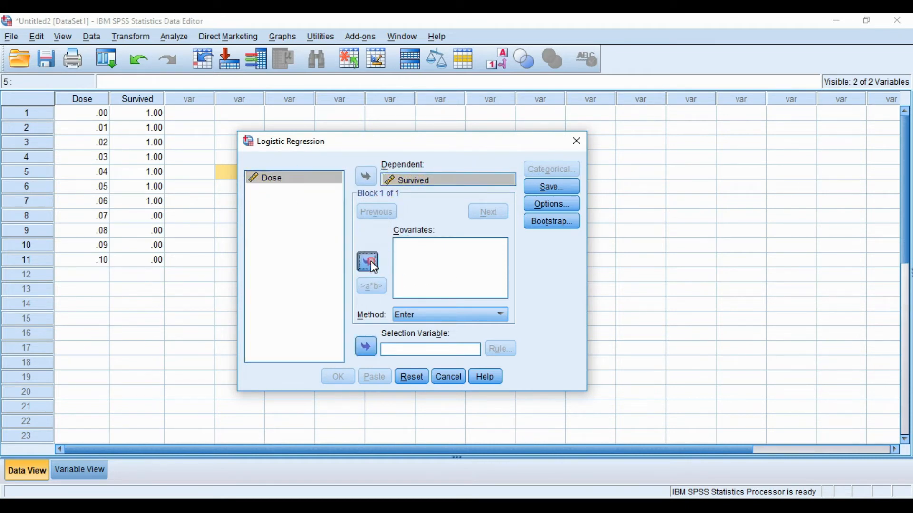
# Run the binary logistic regression of Survived on Dose and bring up its output.
pyautogui.click(348, 374)
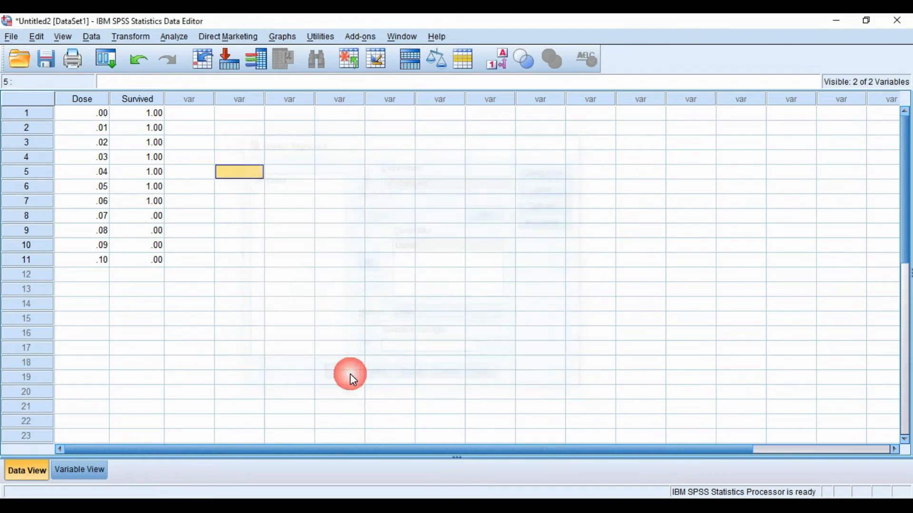
pyautogui.click(340, 118)
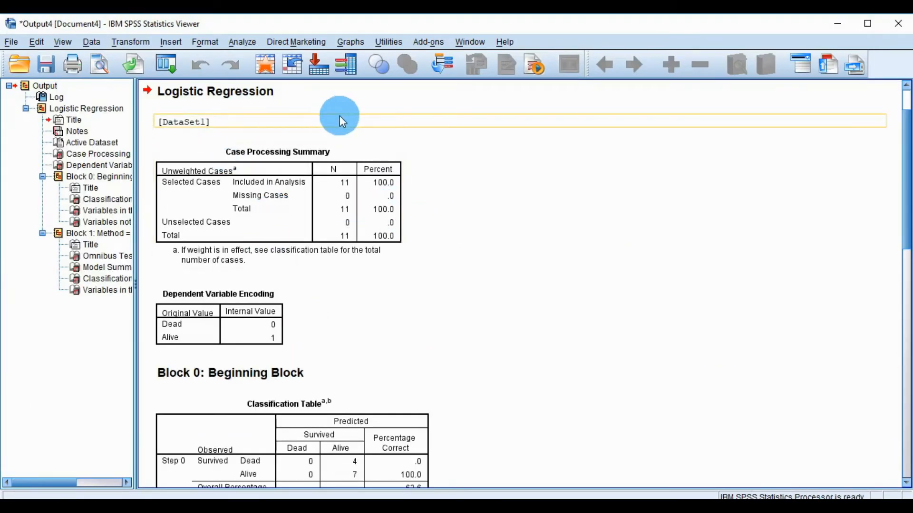
# Examine the Case Processing Summary and Dependent Variable Encoding tables in the logistic regression output.
pyautogui.click(501, 201)
pyautogui.click(285, 198)
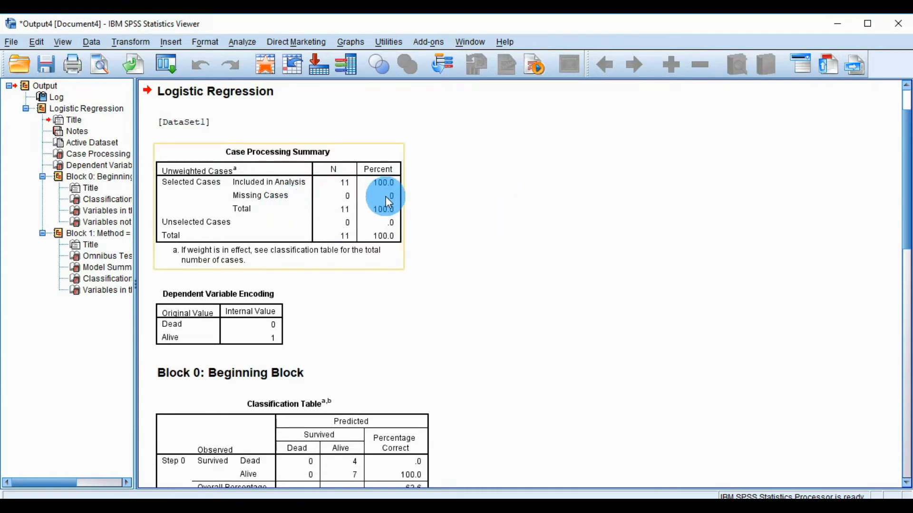
pyautogui.click(635, 223)
pyautogui.click(215, 312)
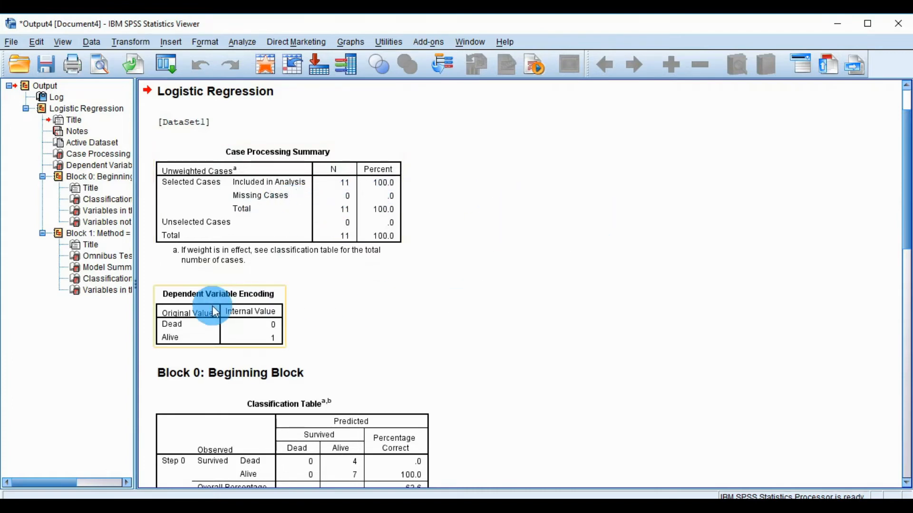
pyautogui.click(371, 322)
pyautogui.click(177, 333)
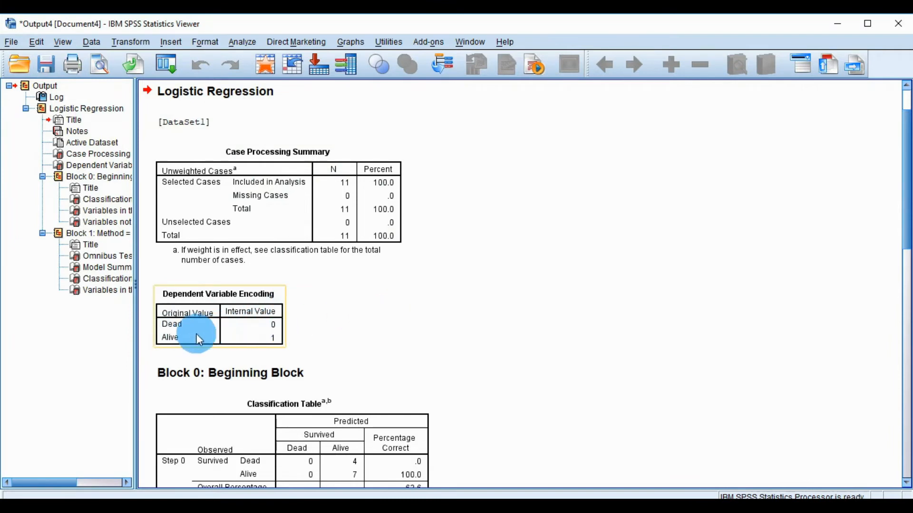
pyautogui.click(330, 341)
# Examine the Block 0 classification table and the tables of variables in and not in the equation.
pyautogui.scroll(-3, 398, 312)
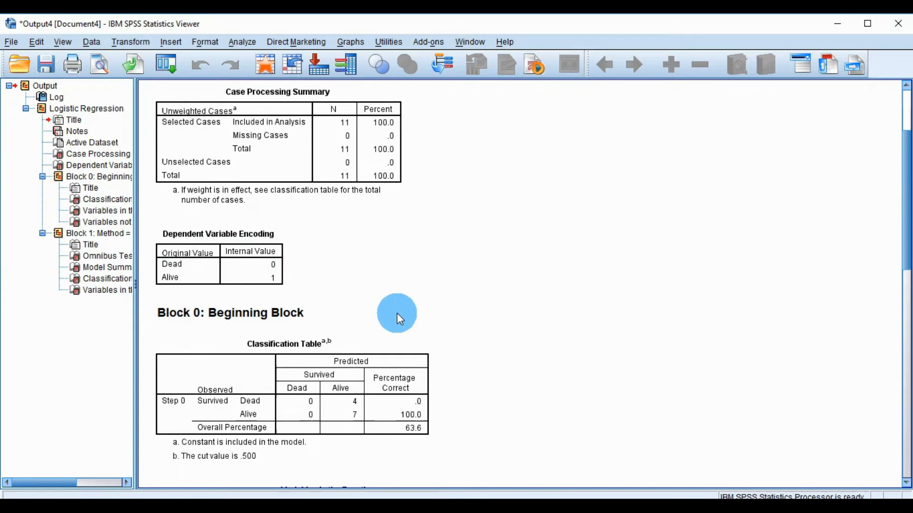
pyautogui.scroll(-3, 397, 313)
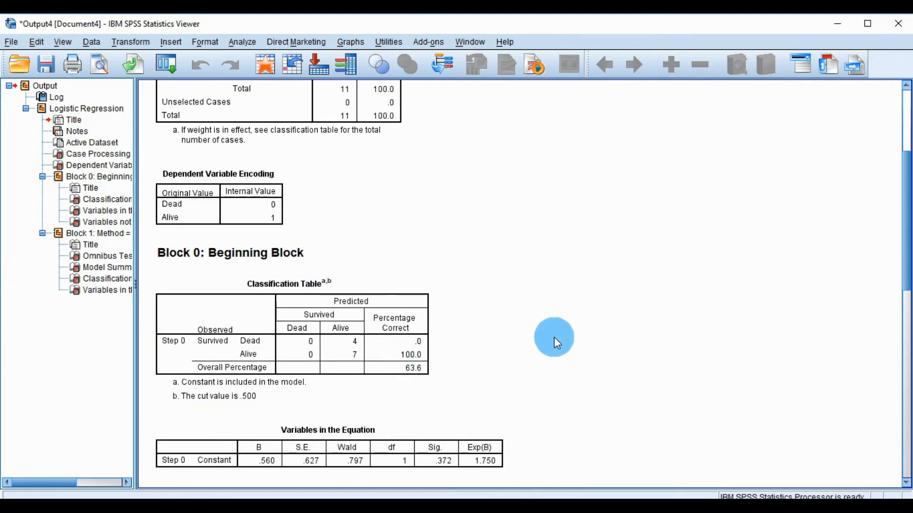
pyautogui.scroll(-5, 554, 337)
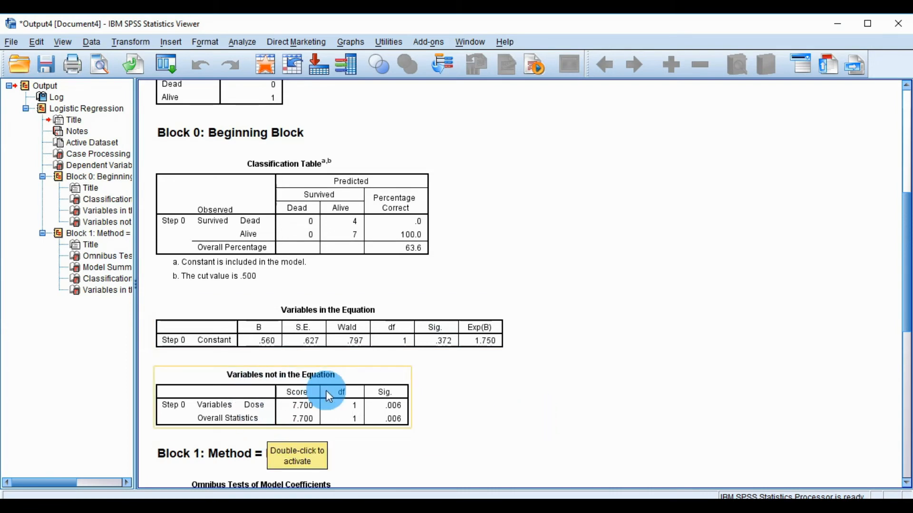
# Examine the Block 1 omnibus tests, model summary, classification table and the coefficients for Dose and the constant.
pyautogui.scroll(-3, 485, 394)
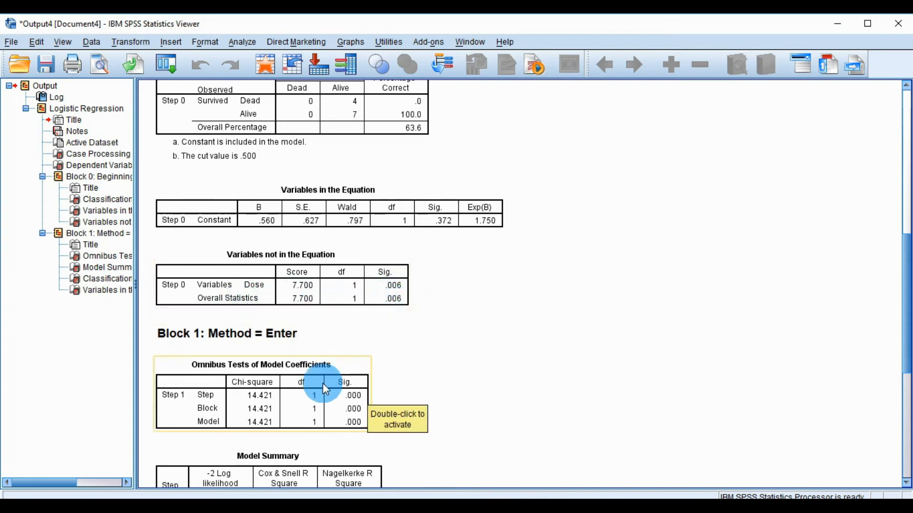
pyautogui.scroll(-3, 471, 330)
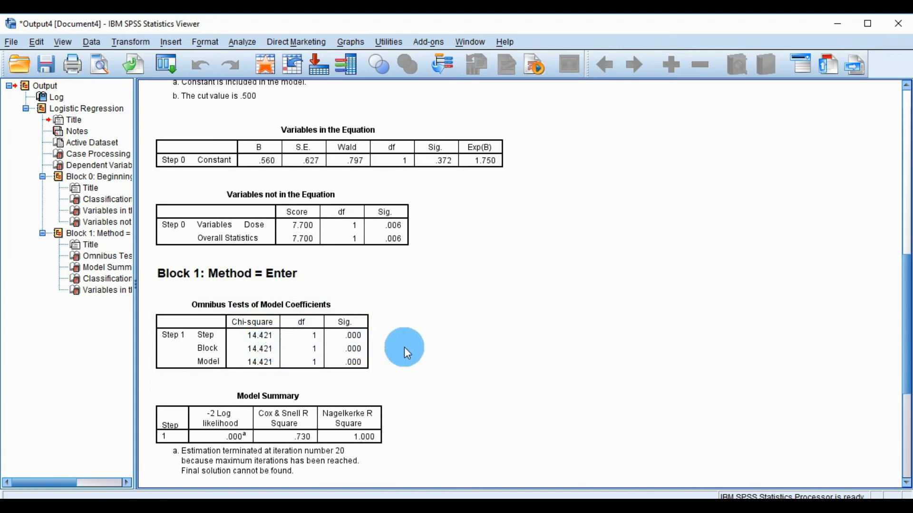
pyautogui.scroll(-3, 447, 341)
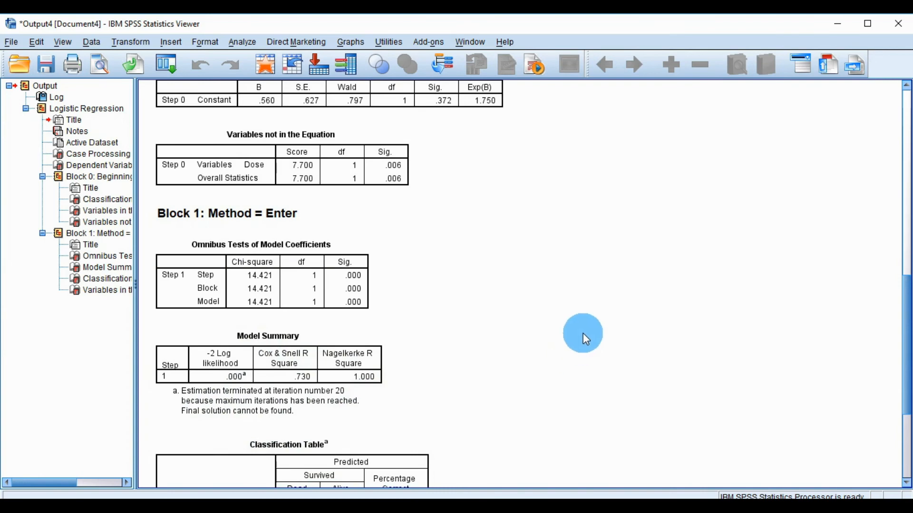
pyautogui.scroll(-3, 583, 332)
pyautogui.scroll(-3, 583, 330)
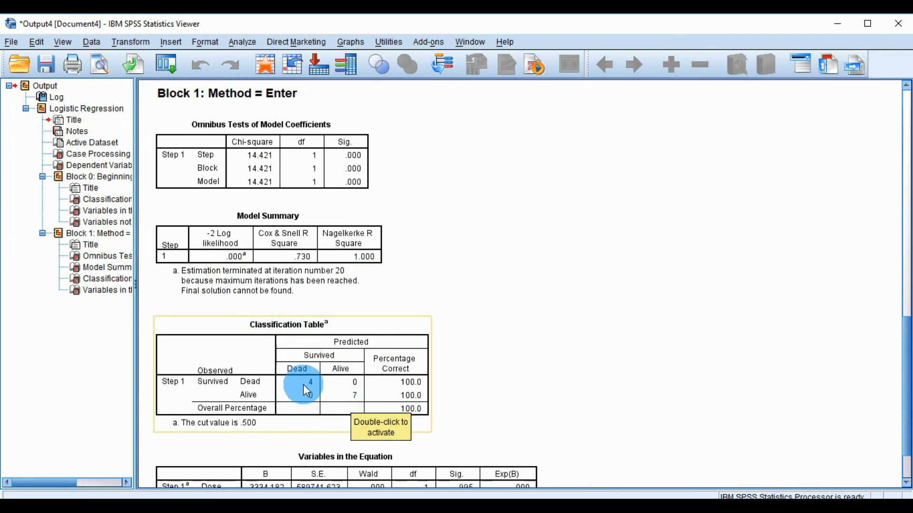
pyautogui.scroll(-3, 300, 382)
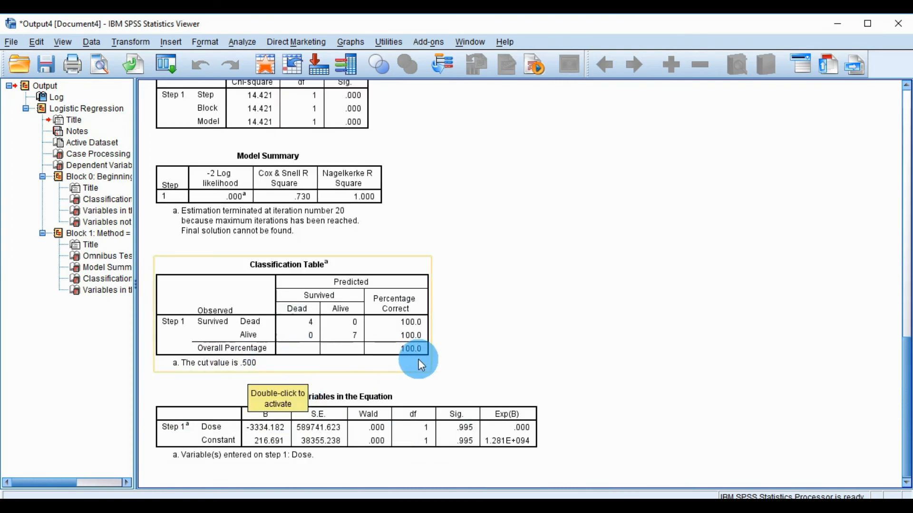
pyautogui.click(609, 322)
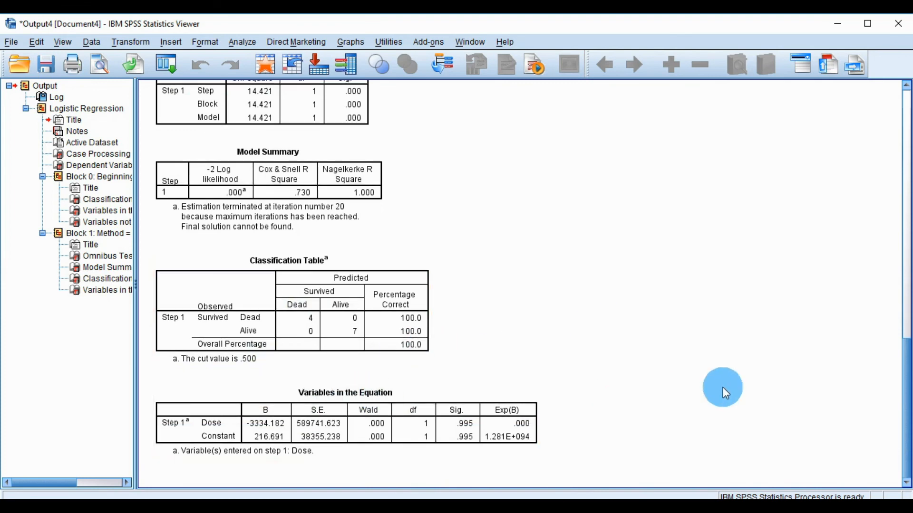
pyautogui.click(521, 422)
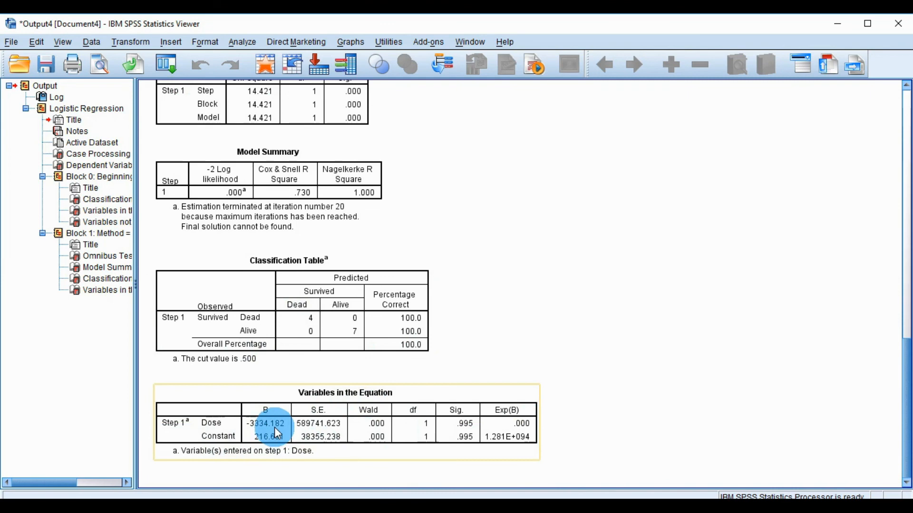